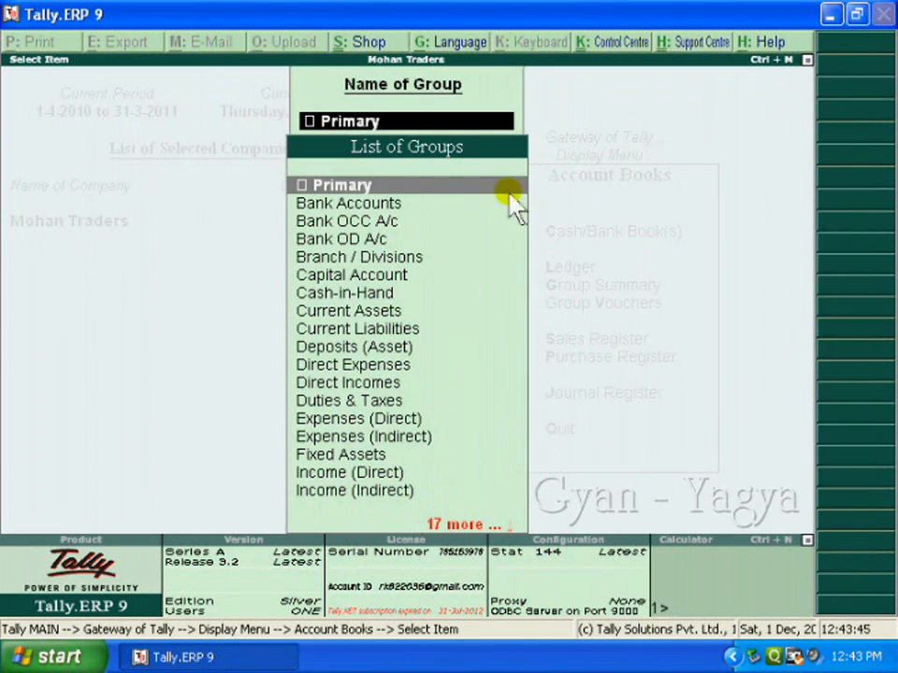
Display the group summary for the Indirect Expenses group.
text(Ind)
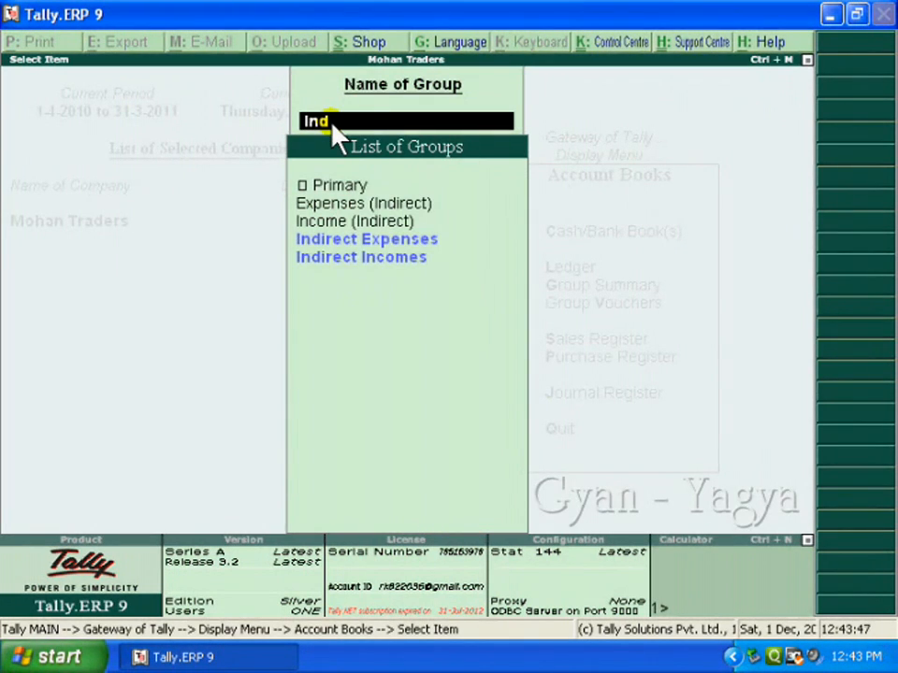
key(Down)
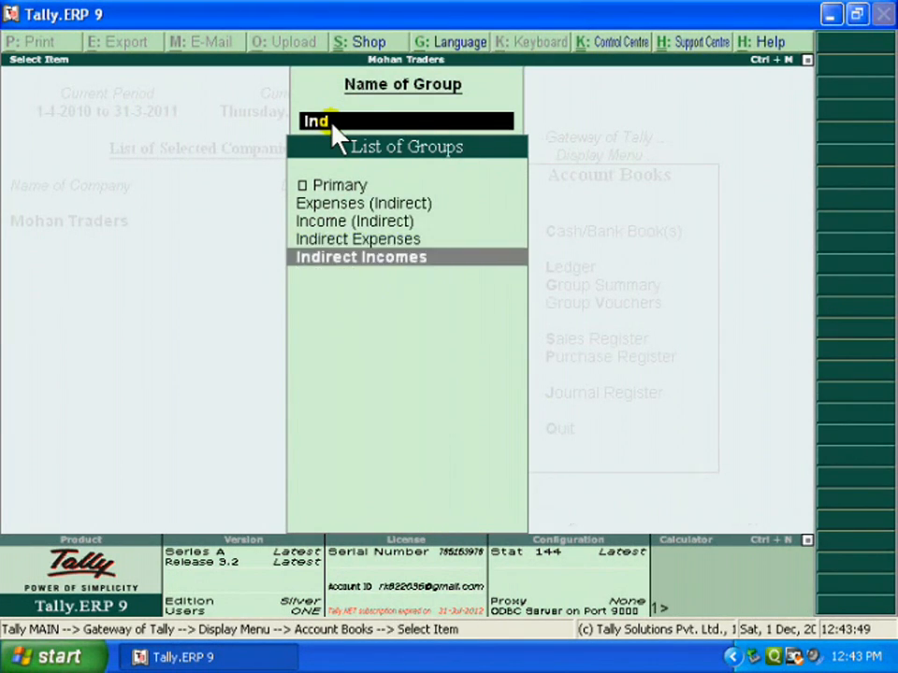
key(Up)
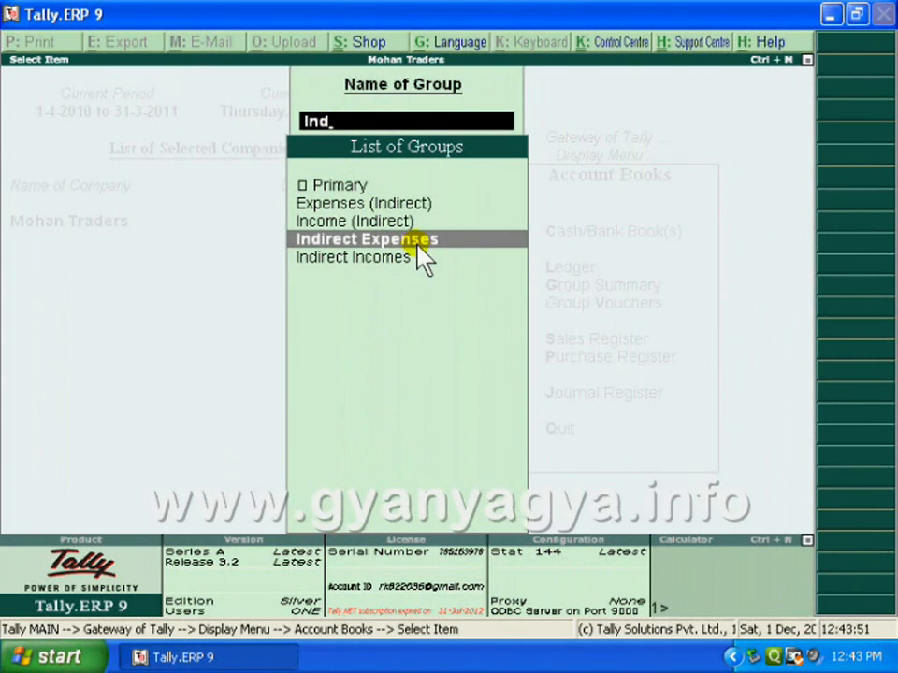
key(Return)
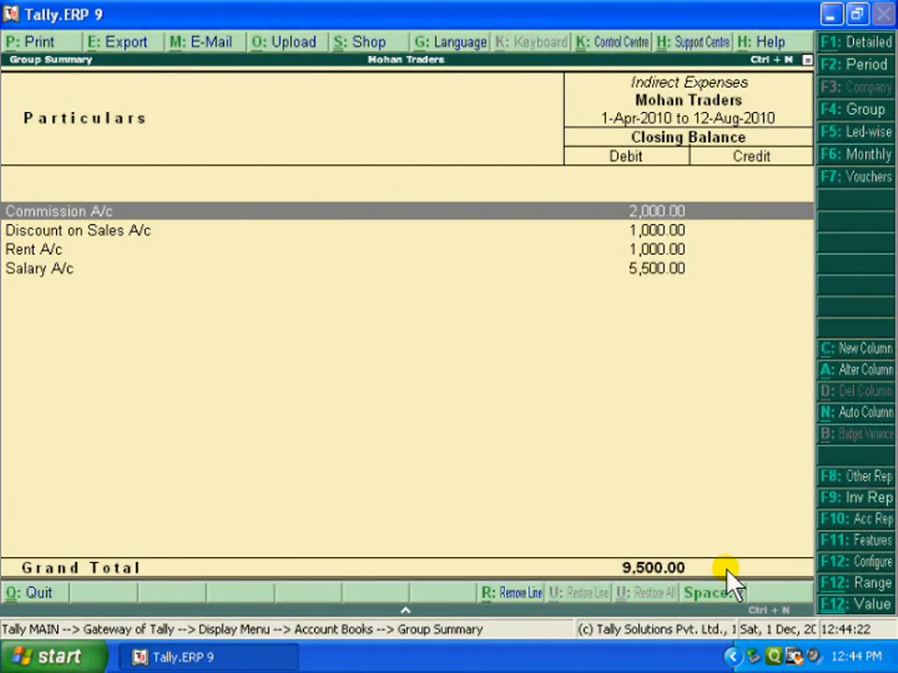
Drill down from Commission A/c to its April vouchers and return to the Indirect Expenses summary.
key(Return)
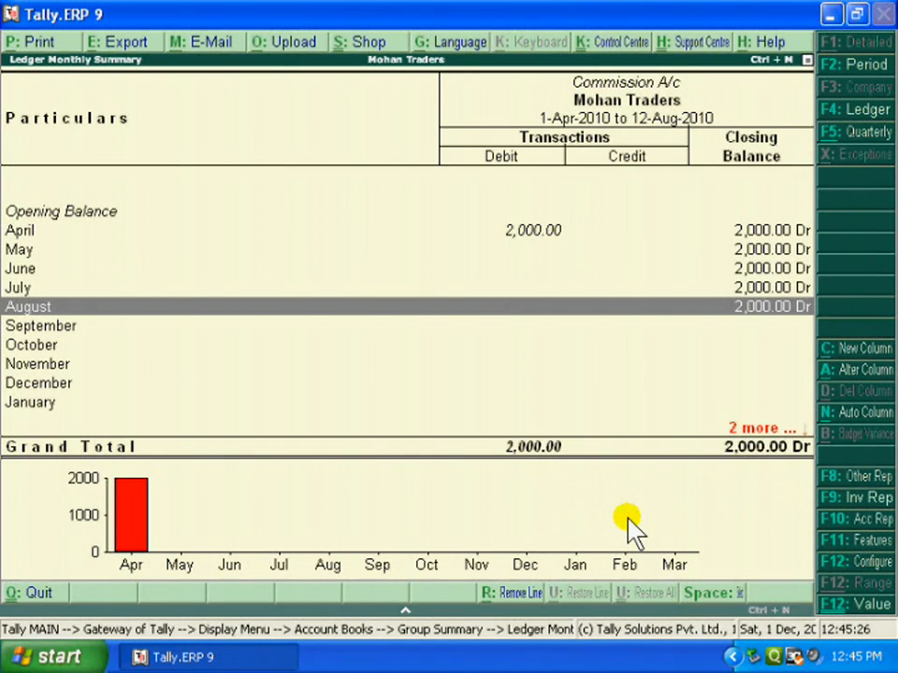
key(Up)
key(Up)
key(Up)
key(Up)
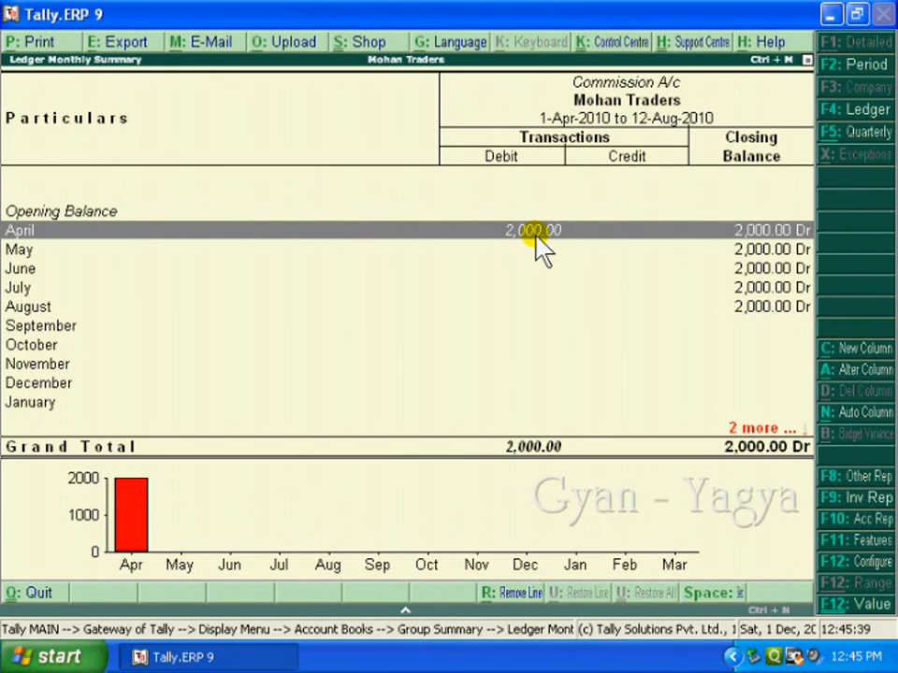
key(Return)
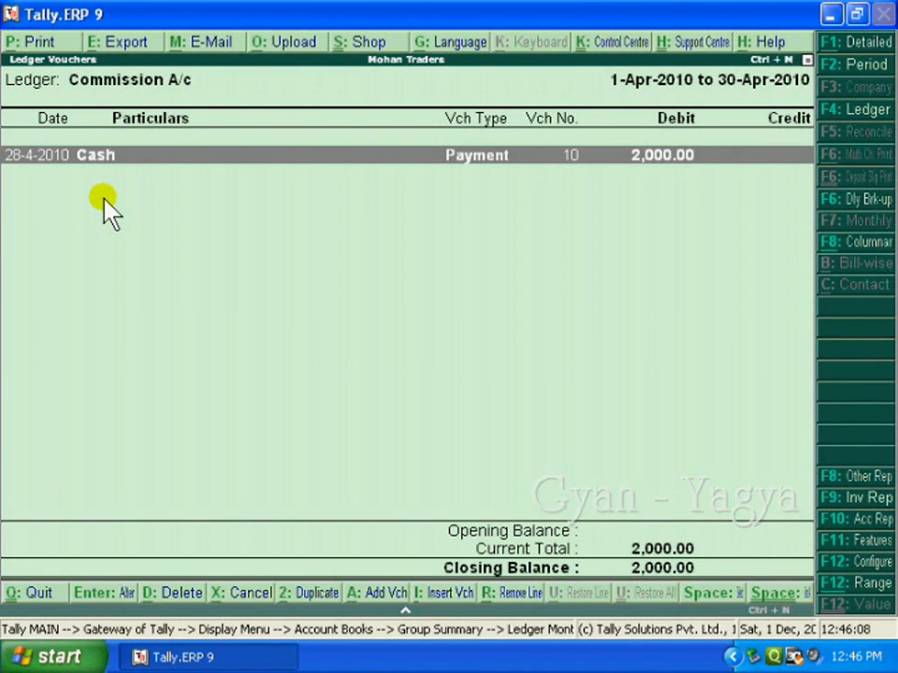
key(Escape)
key(Escape)
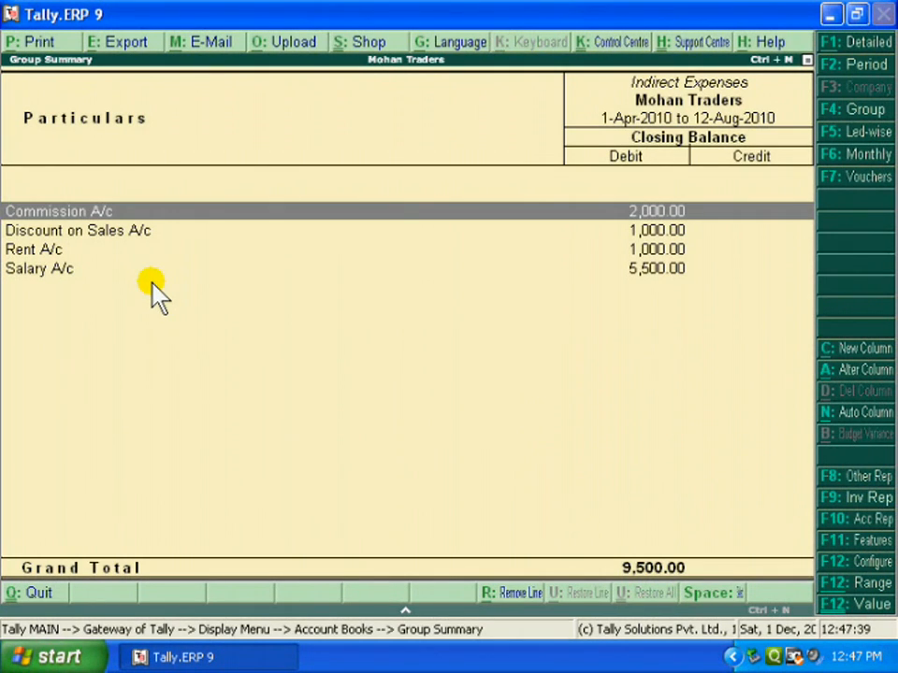
Switch Indirect Expenses to the monthly view, inspect April's ledger breakdown and return to the monthly view.
click(883, 164)
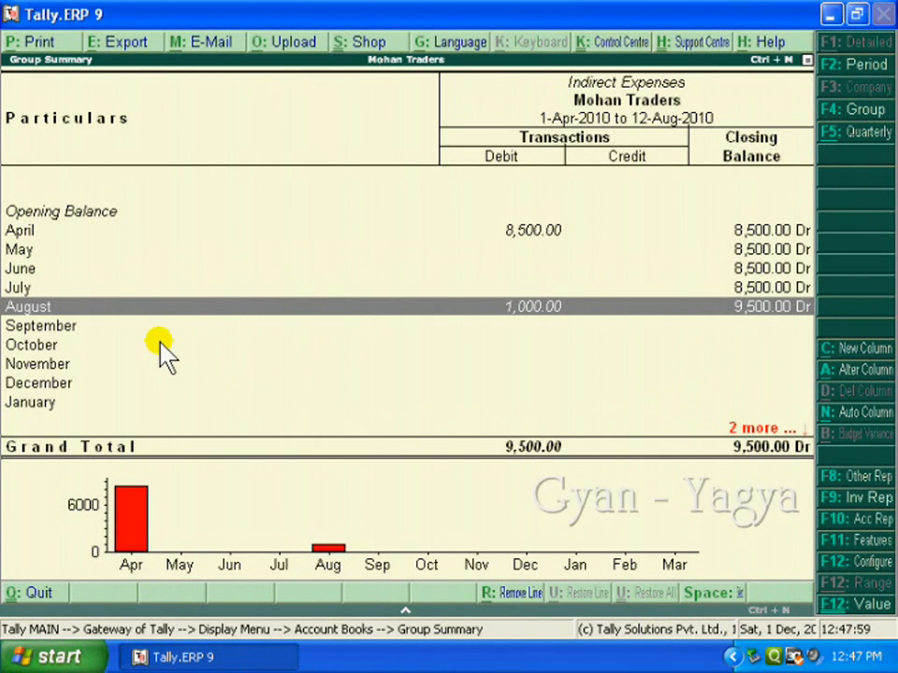
key(Up)
key(Up)
key(Up)
key(Up)
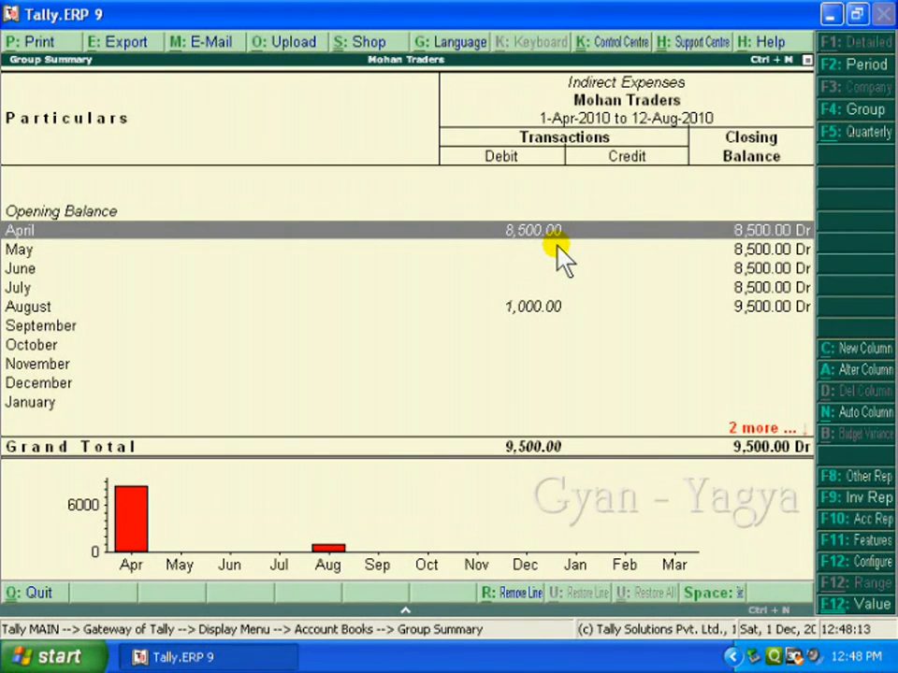
key(Return)
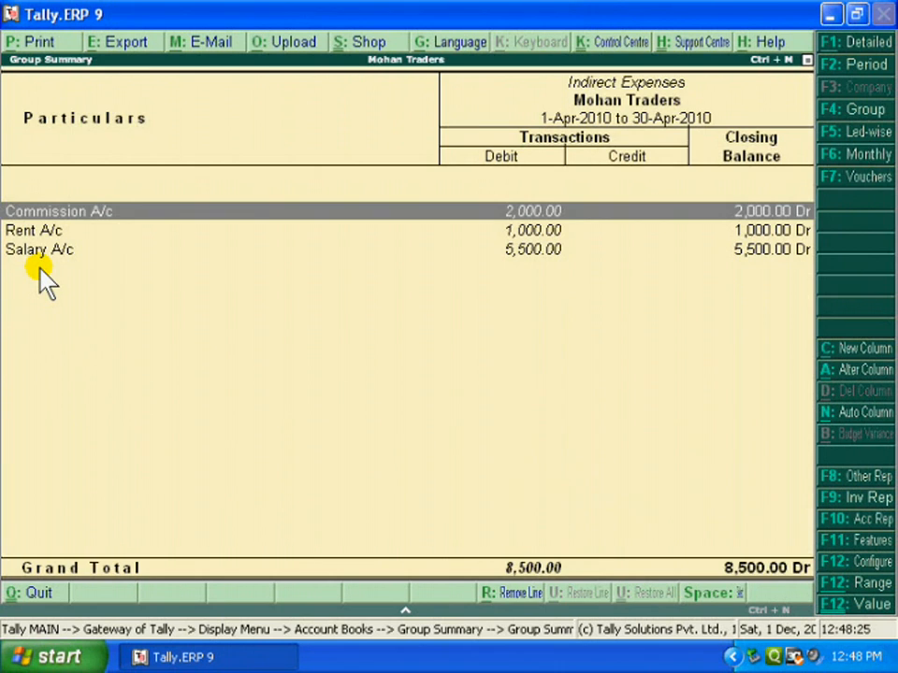
key(F6)
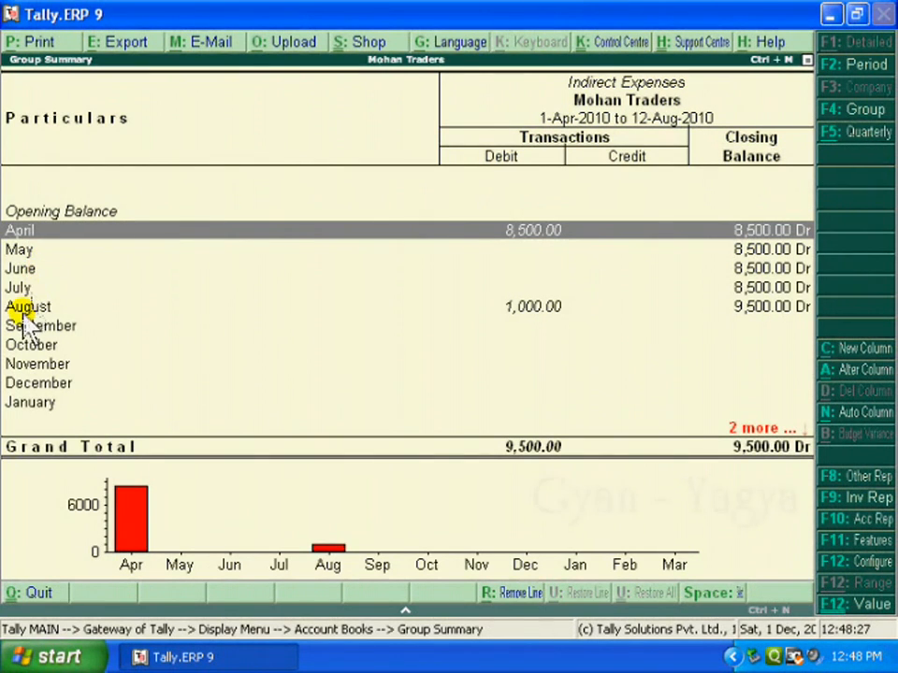
Inspect the August ledger breakdown of Indirect Expenses and return to the monthly view.
key(Down)
key(Down)
key(Down)
key(Down)
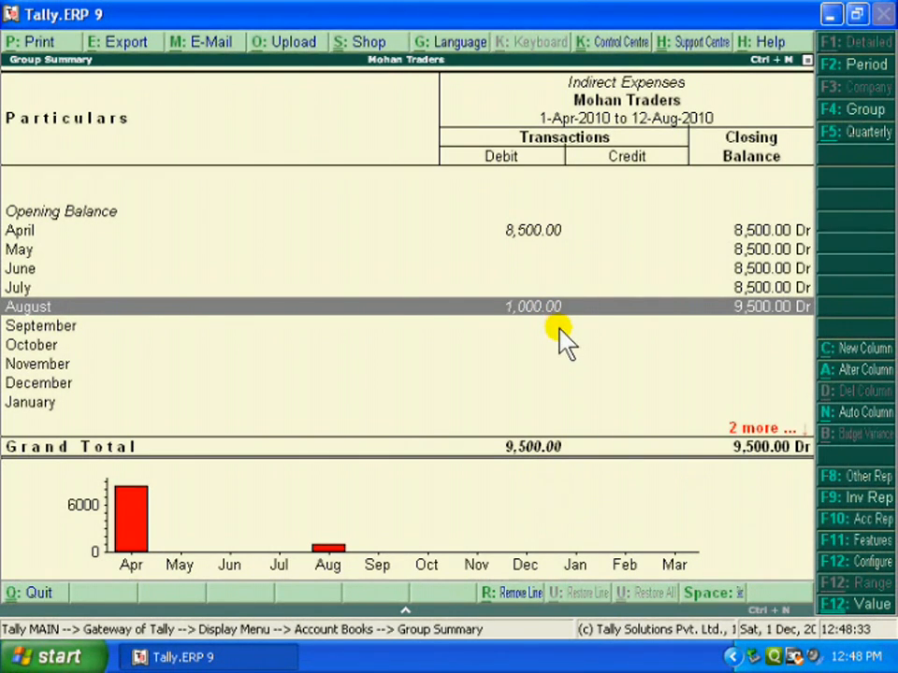
key(Return)
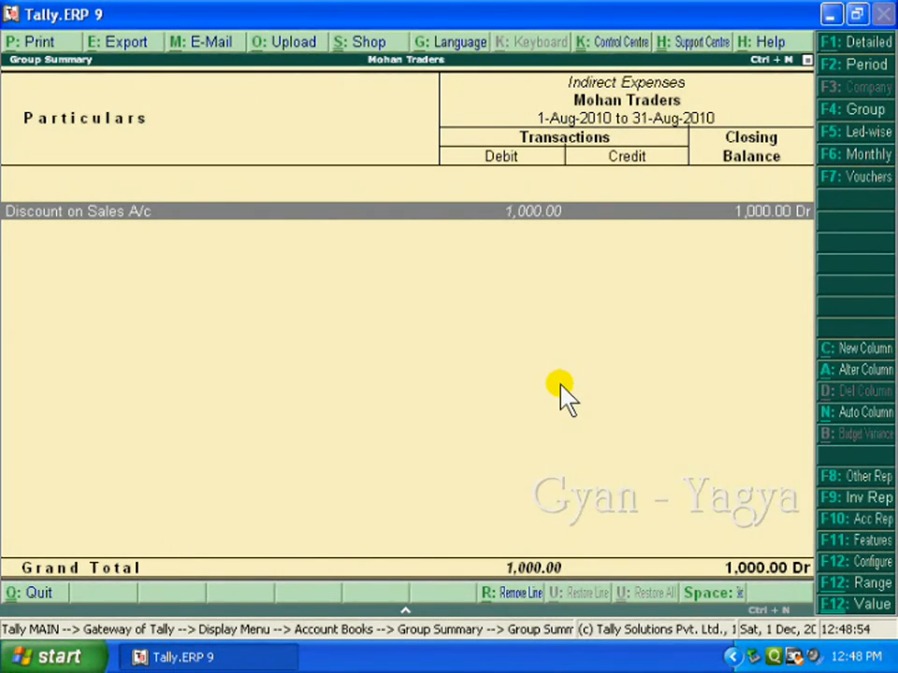
key(F6)
Display the group summary for the Sundry Creditors group.
key(F4)
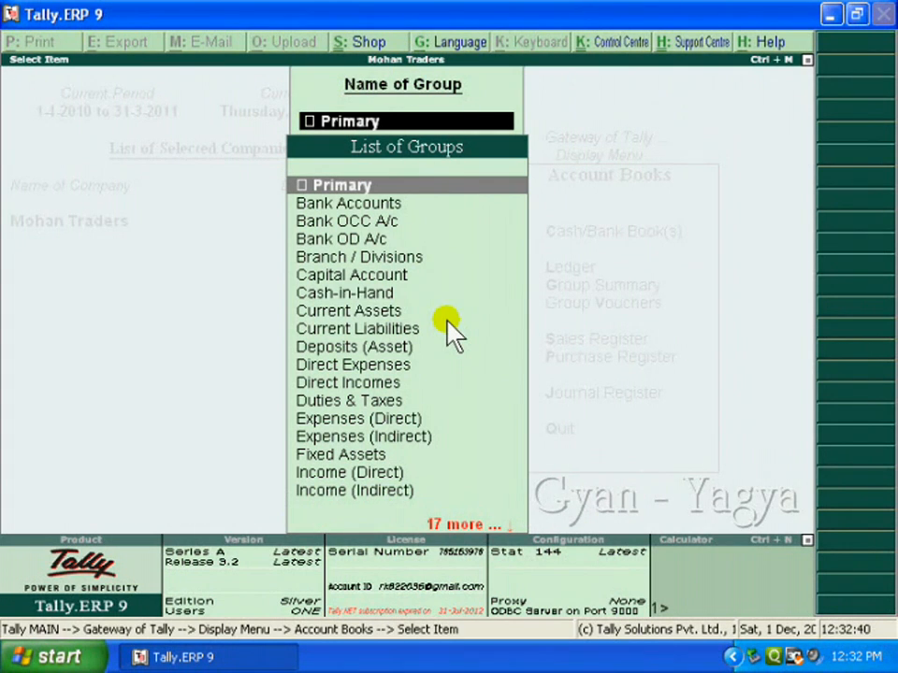
text(Sund)
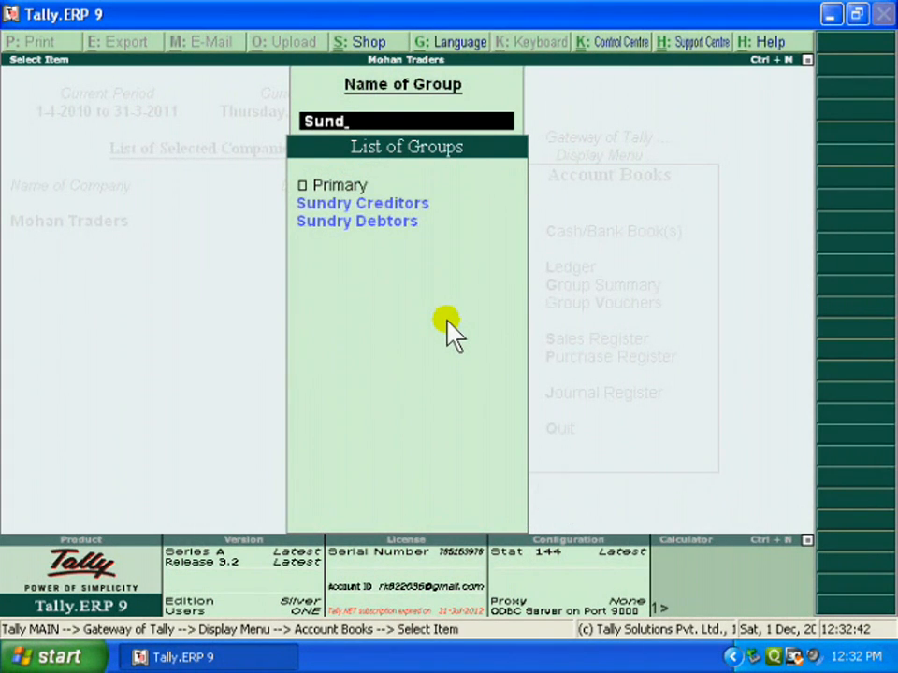
key(Down)
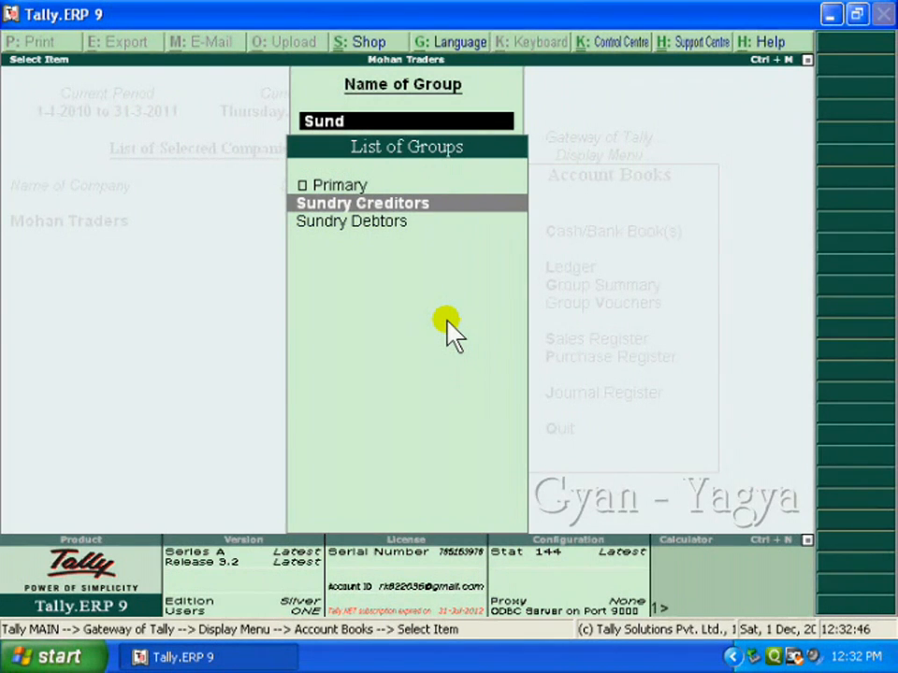
key(Return)
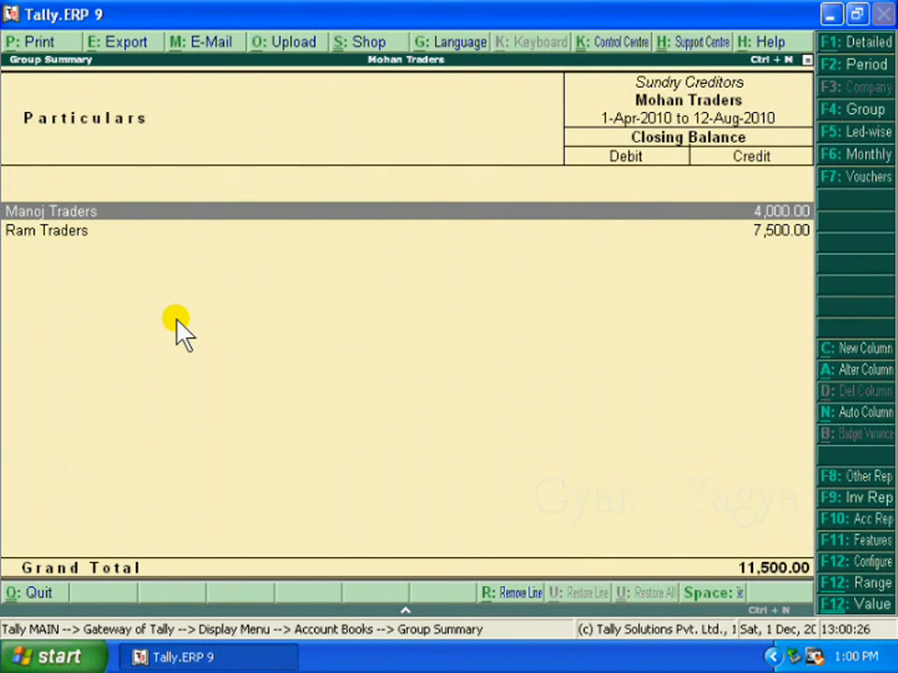
Drill down from Manoj Traders to its June vouchers and return to the Sundry Creditors summary.
key(Return)
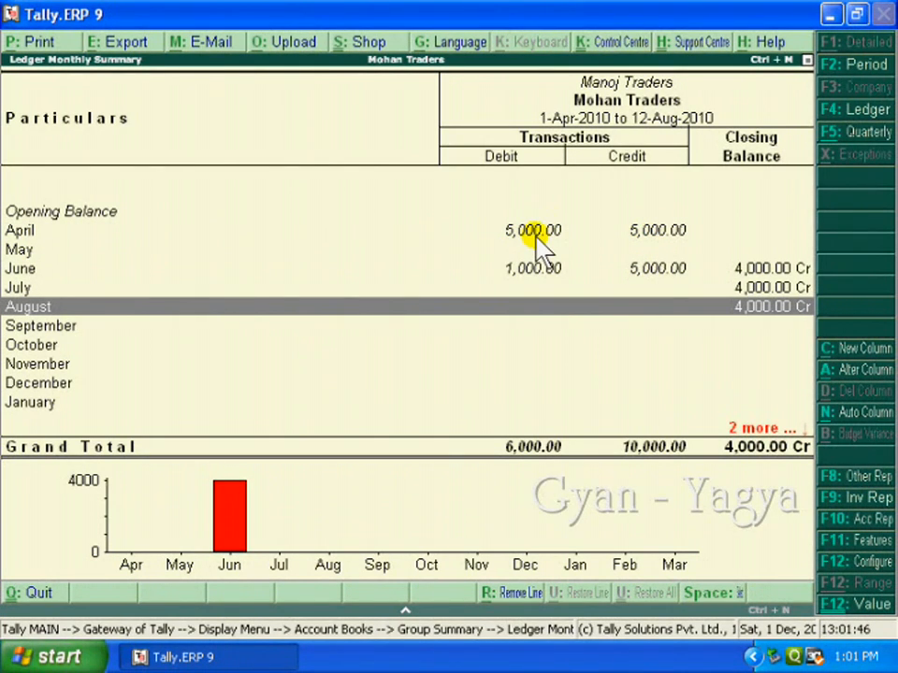
click(20, 271)
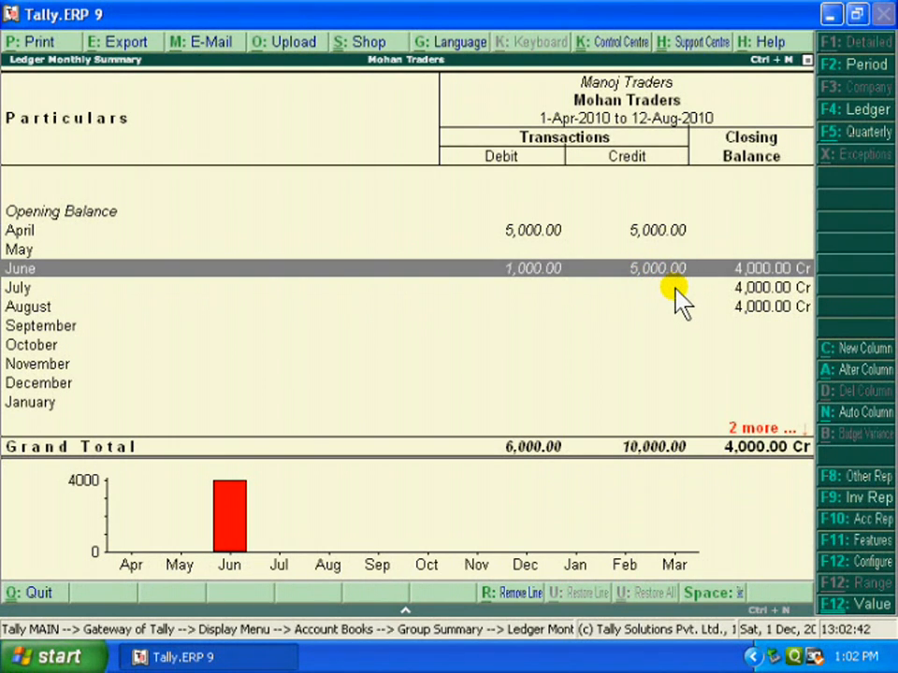
click(530, 290)
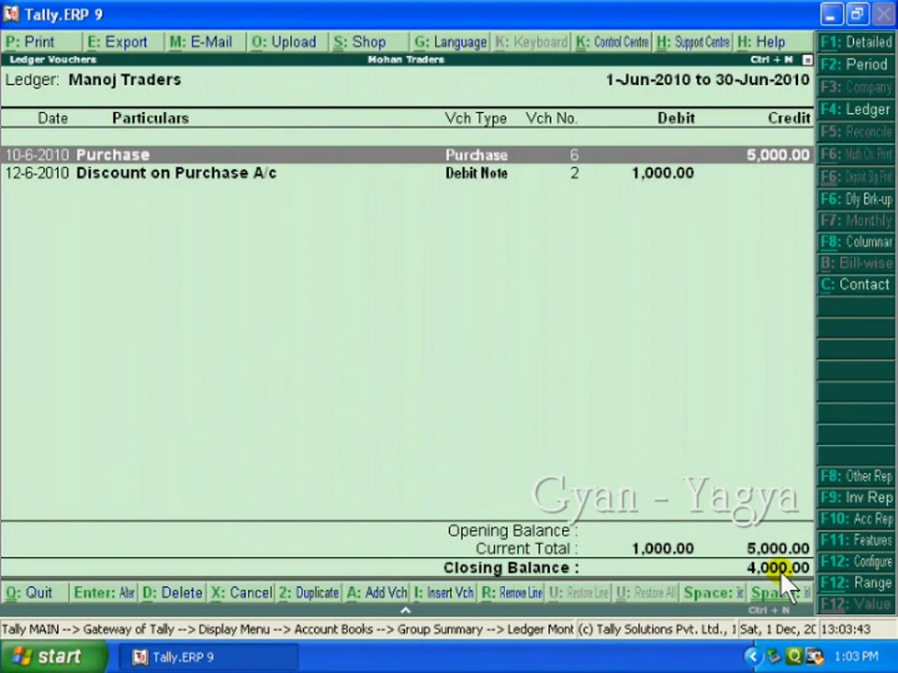
key(Escape)
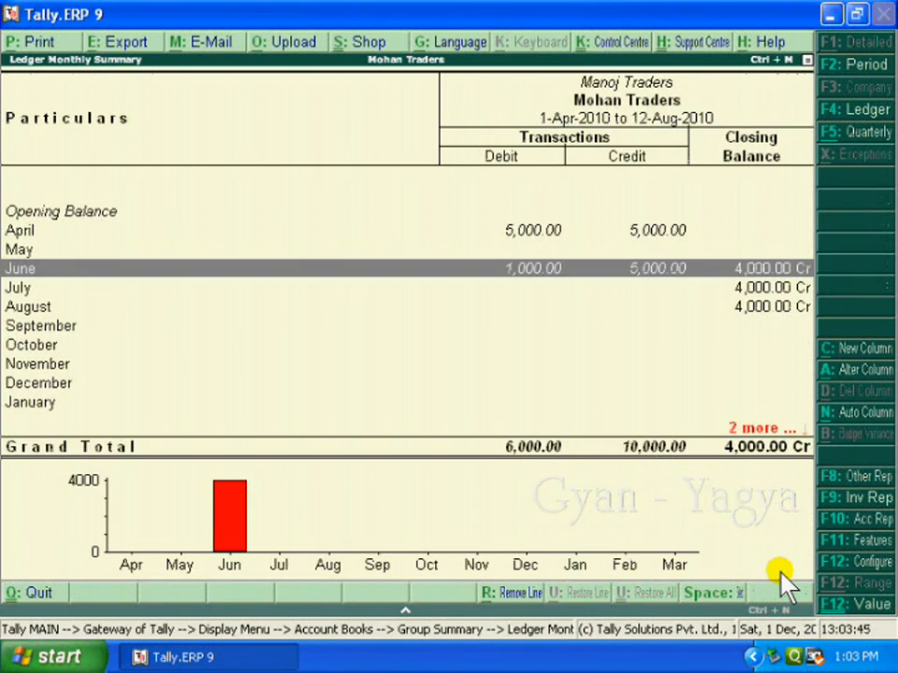
key(Escape)
Drill down from Ram Traders to its May vouchers and return to the Sundry Creditors summary.
click(73, 239)
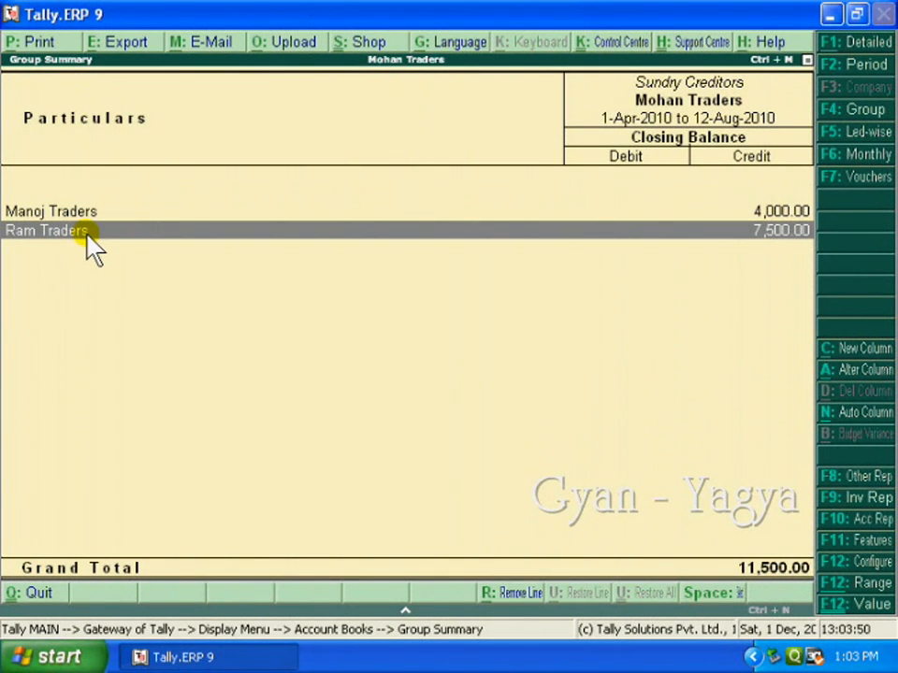
click(87, 245)
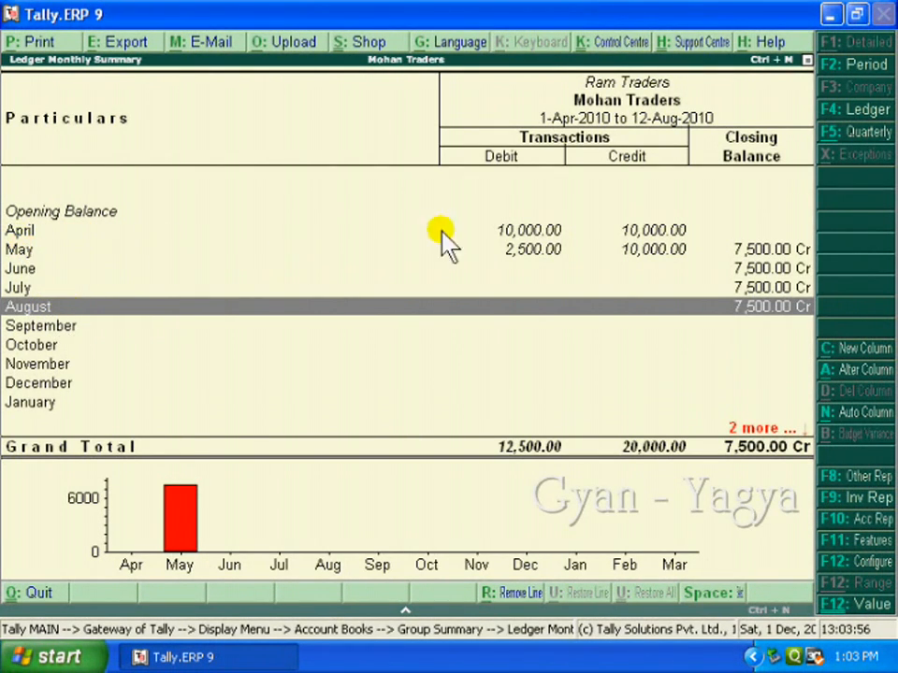
key(Up)
key(Up)
key(Up)
key(Up)
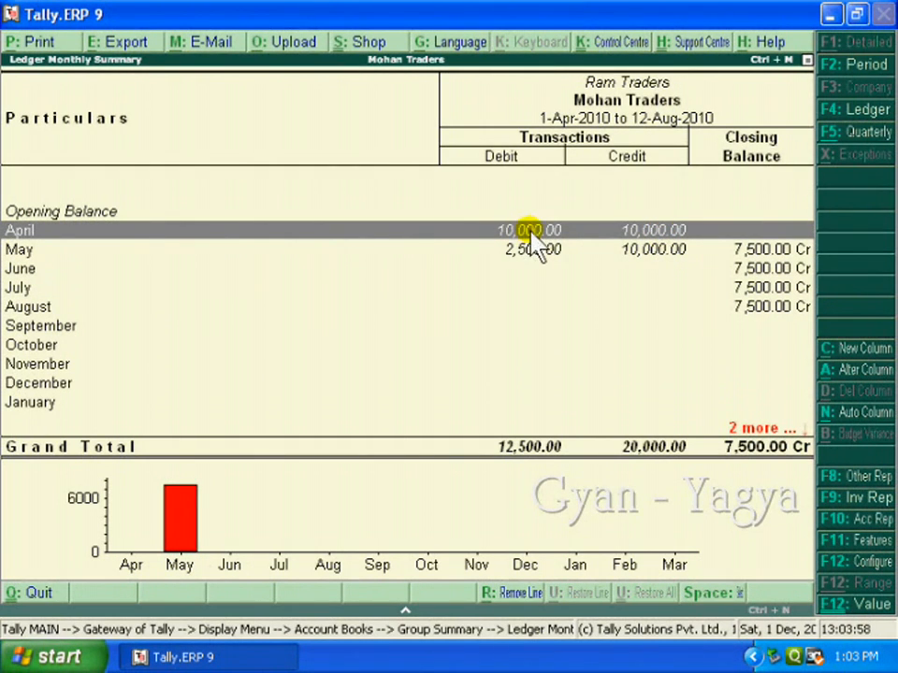
key(Down)
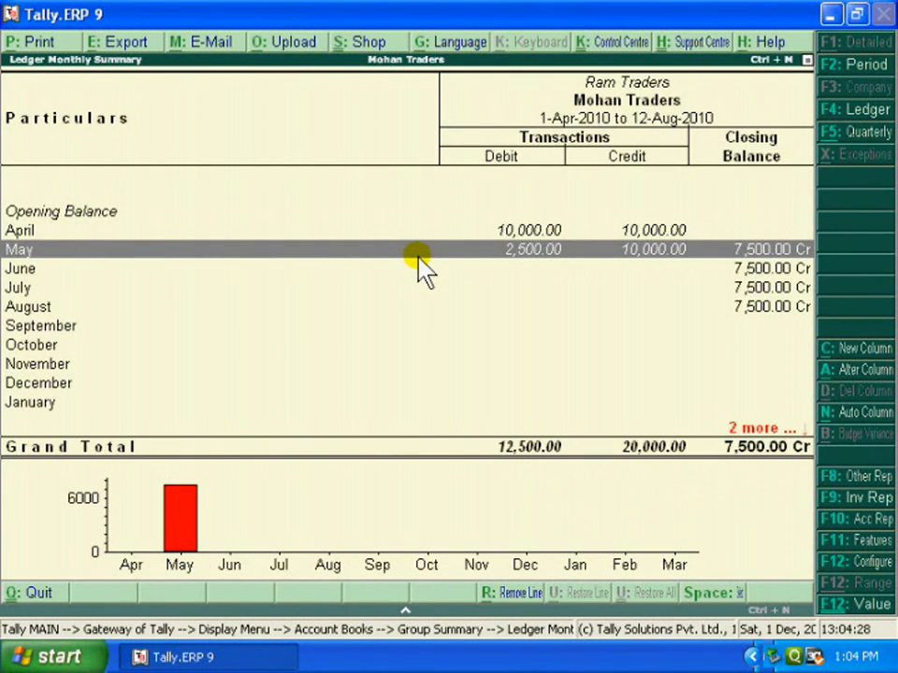
key(Return)
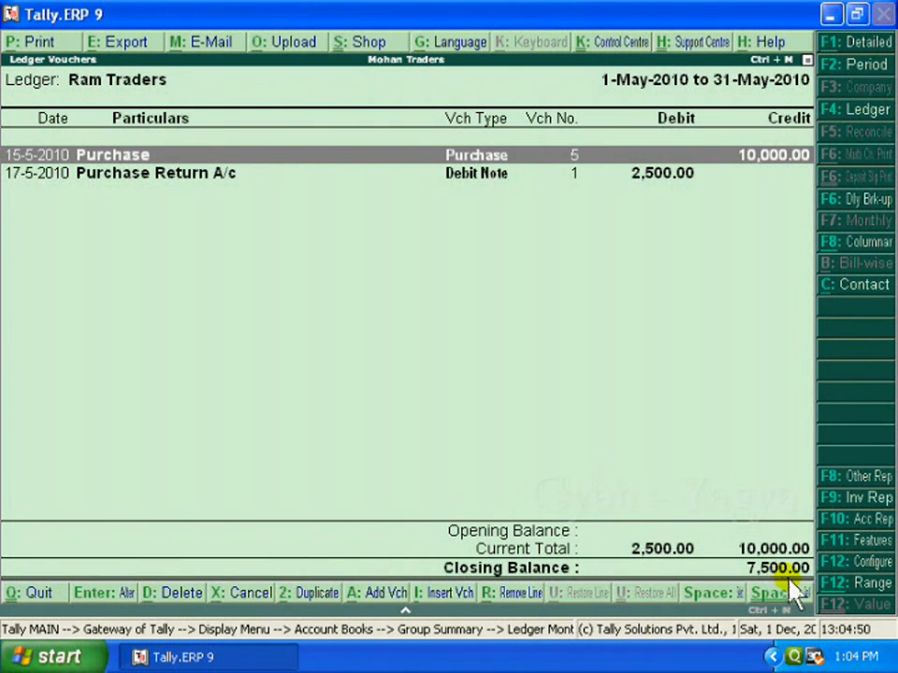
key(Escape)
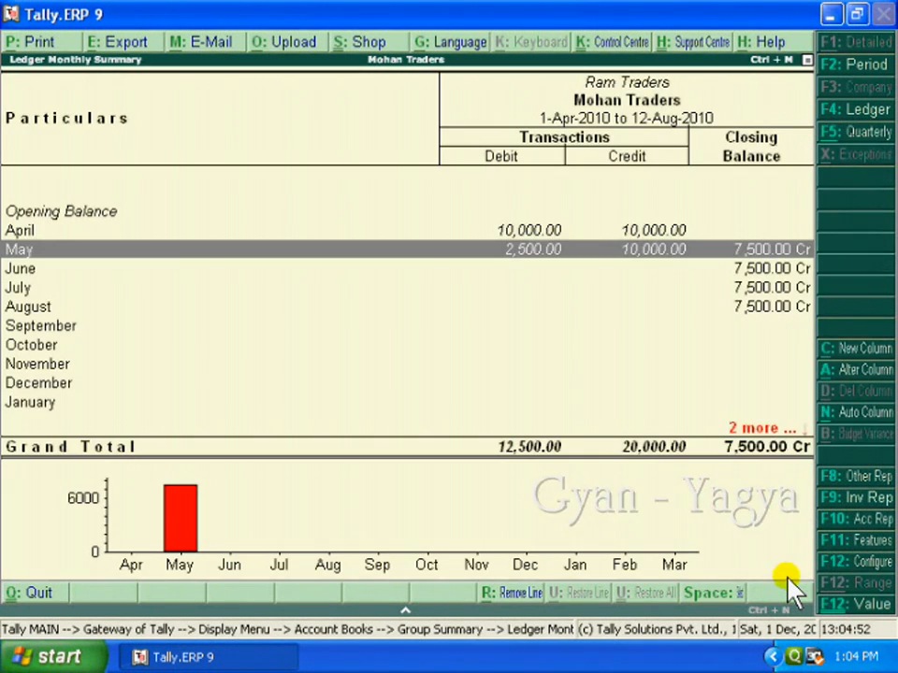
key(Escape)
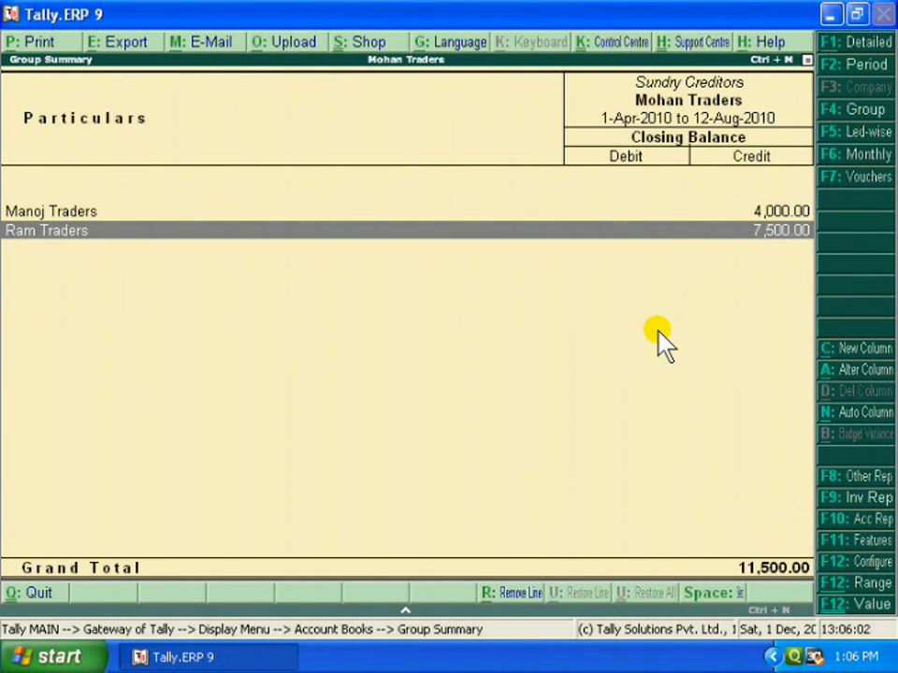
Display the group summary for the Purchase Accounts group.
key(F4)
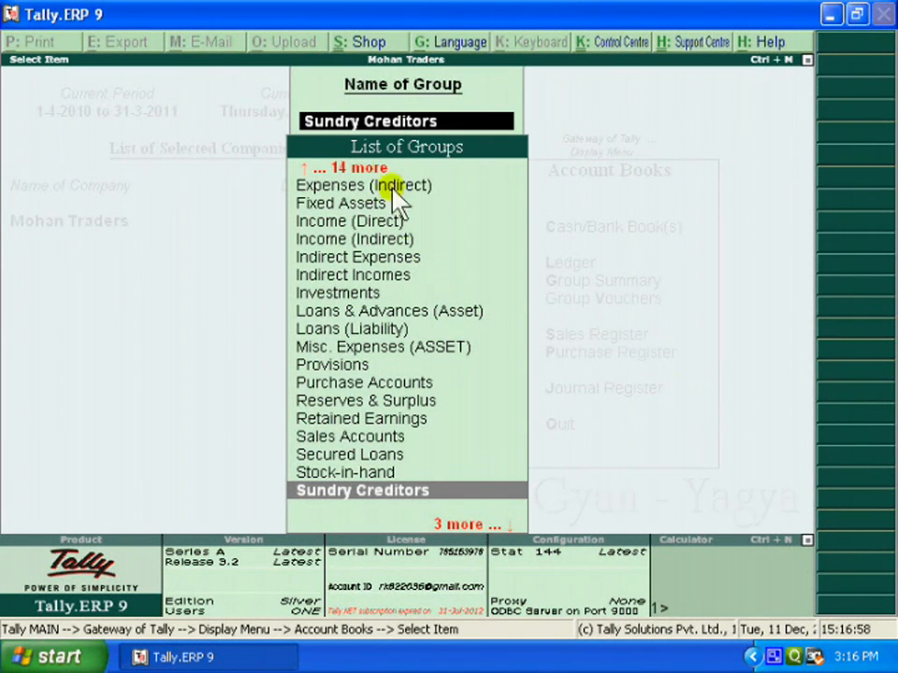
text(Pur)
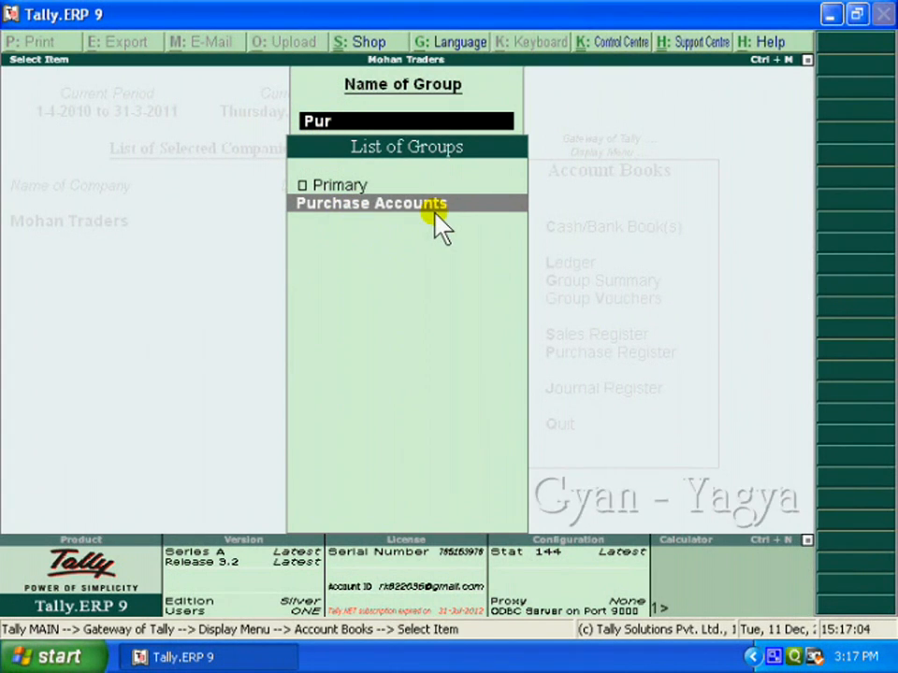
key(Return)
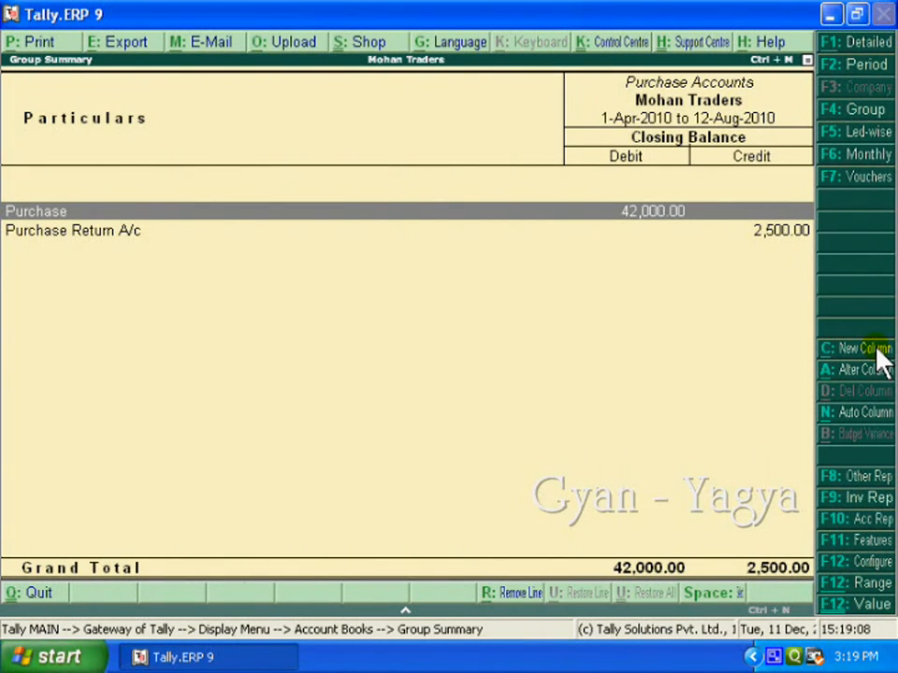
Add a comparison column for the Sales Accounts group covering 1-4-2010 to 12-8-2010.
click(837, 356)
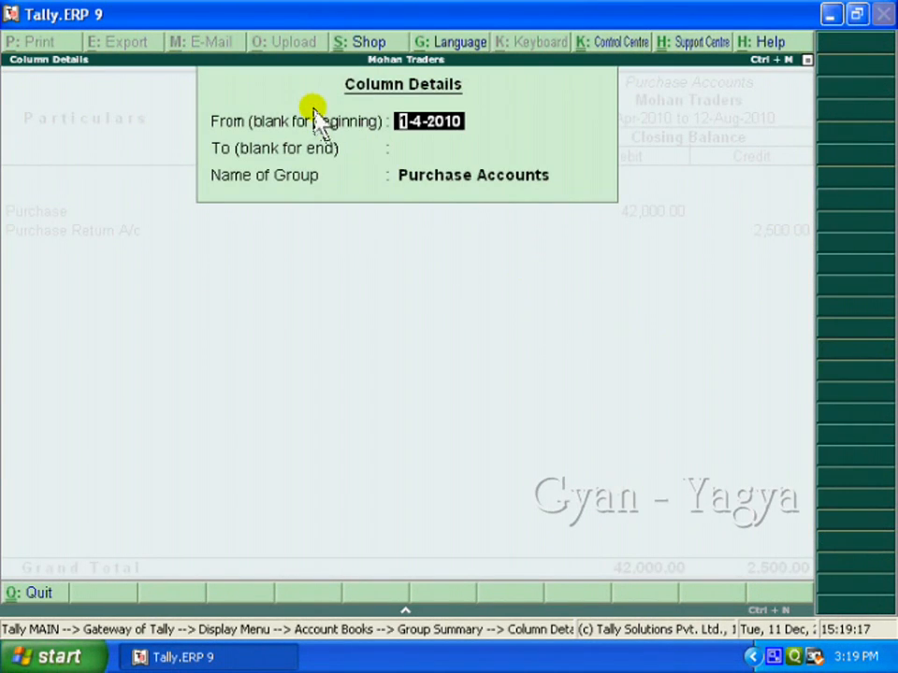
click(436, 152)
text(12)
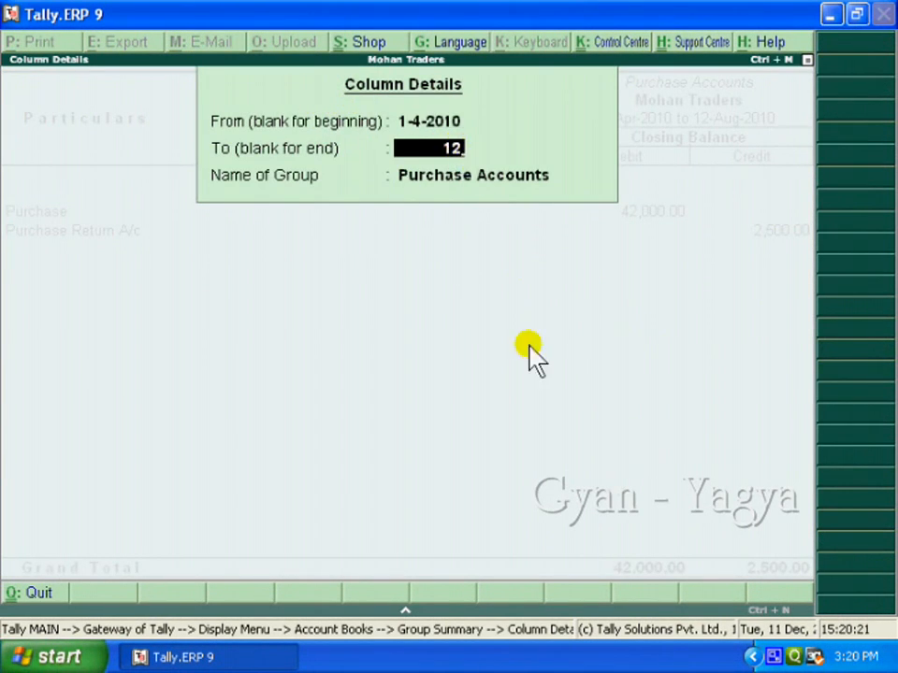
text(-8)
key(Return)
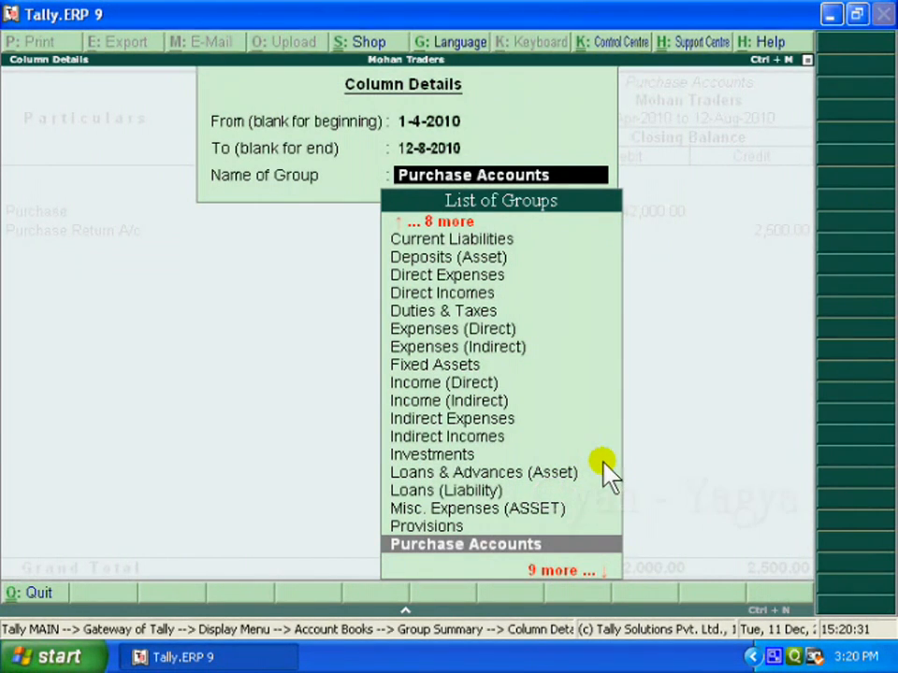
text(Sale)
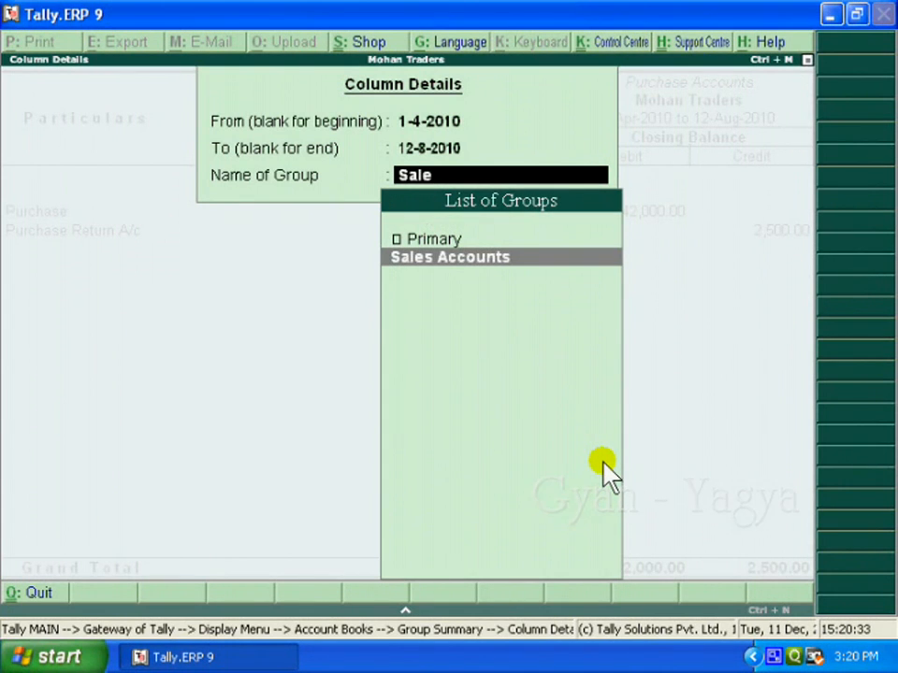
key(Return)
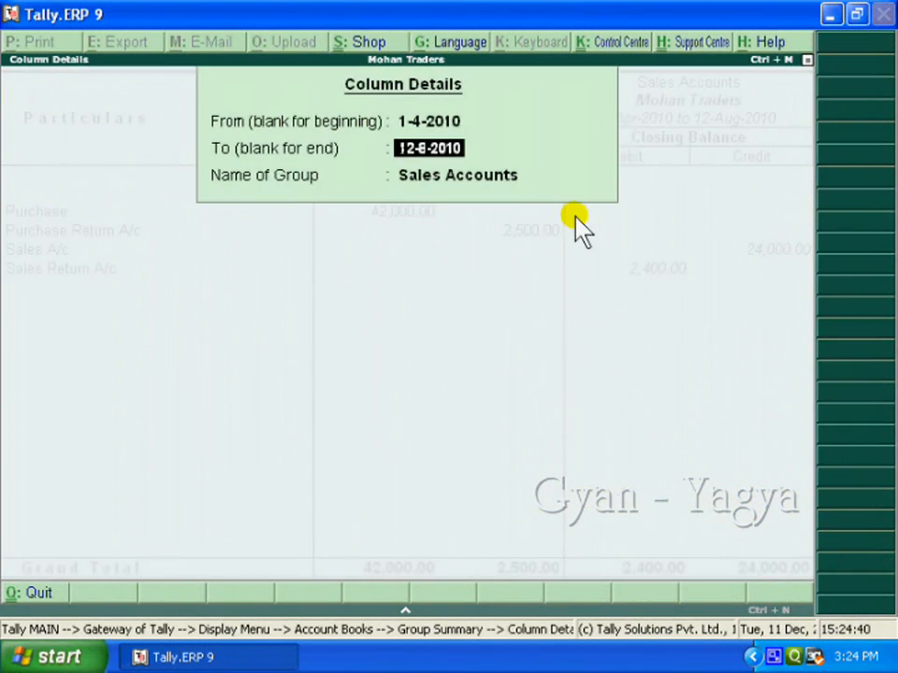
Alter the Sales Accounts column to end on 30-4-2010 and show the Bank Accounts group.
text(30)
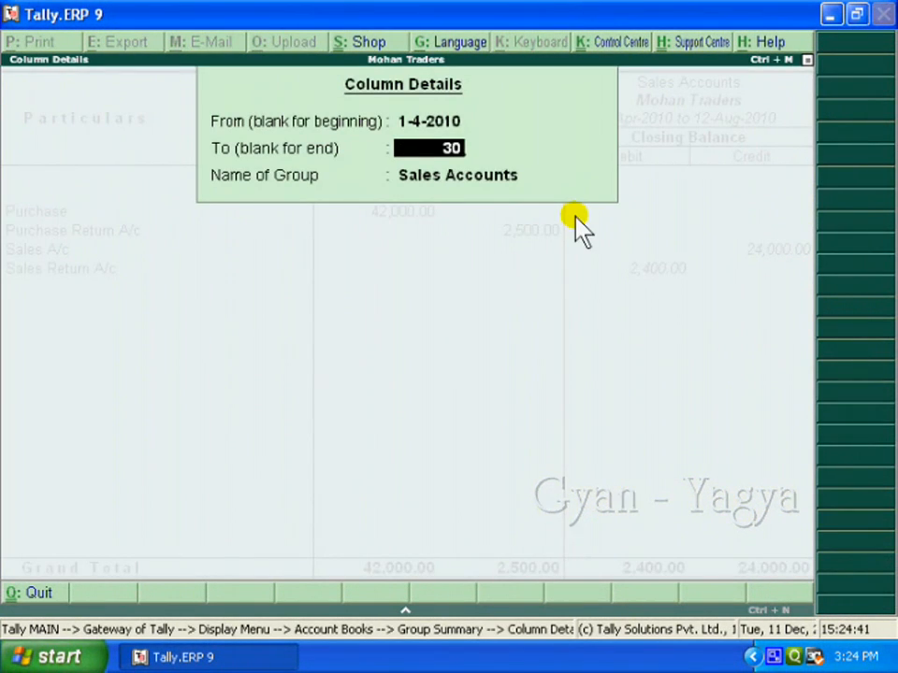
text( 4)
key(Return)
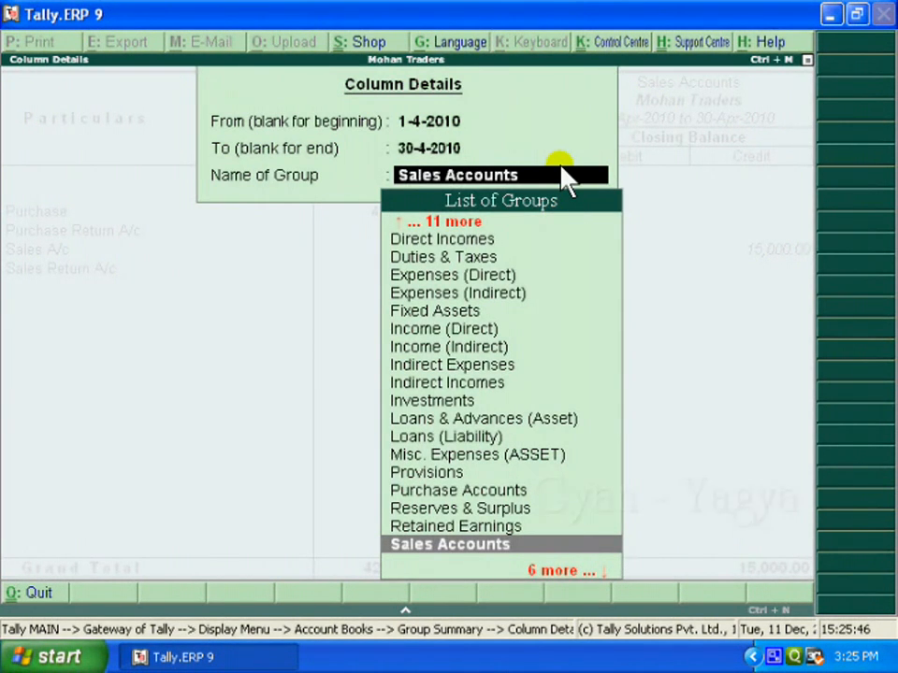
text(Bank)
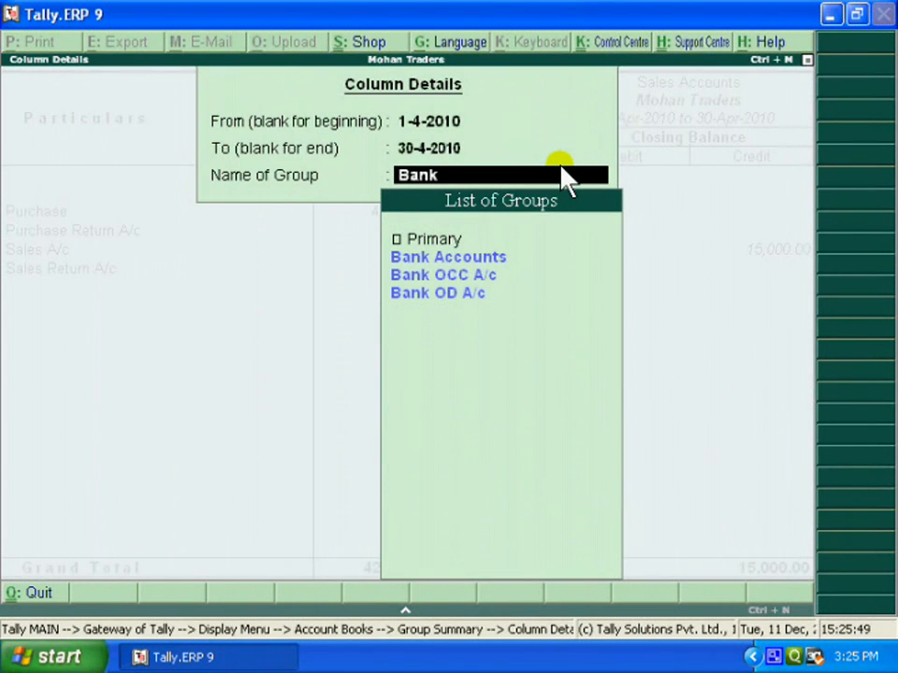
key(Return)
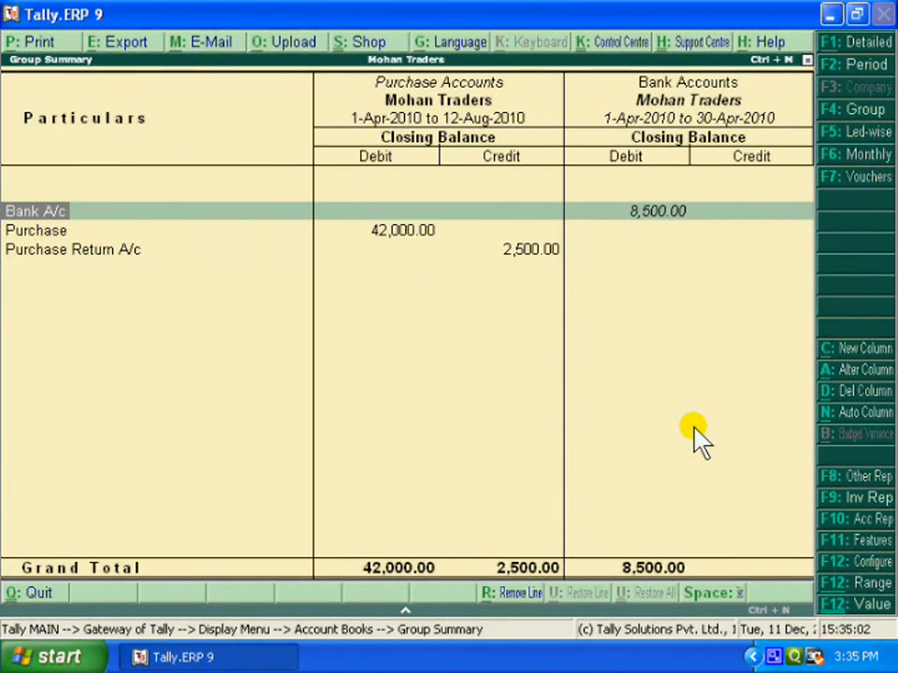
Delete the Bank Accounts column from the group summary.
click(836, 396)
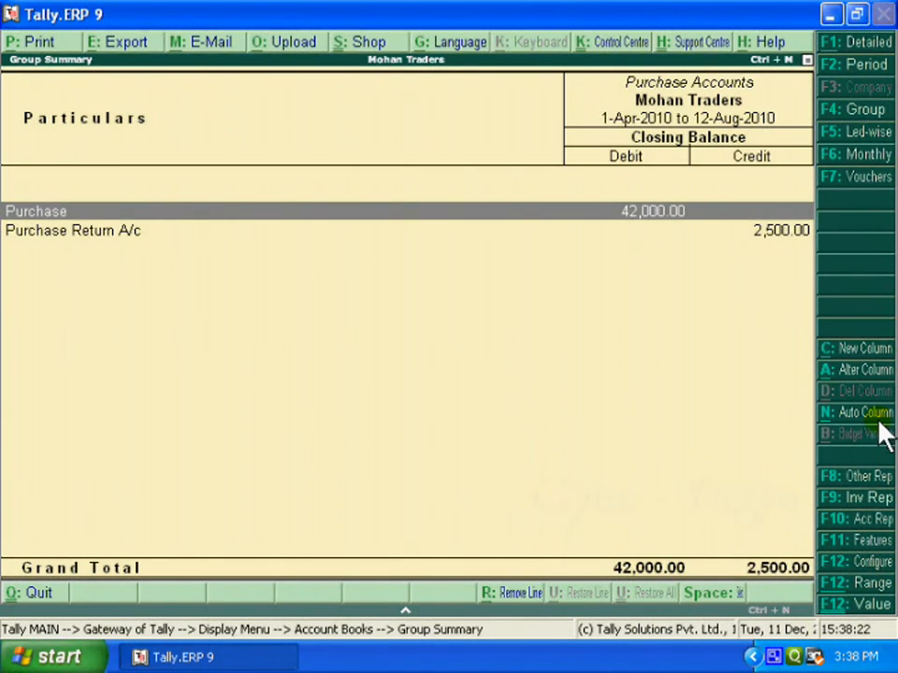
Auto-repeat the Purchase Accounts columns monthly, leaving the total column option blank, and go to the June 2010 column.
click(832, 418)
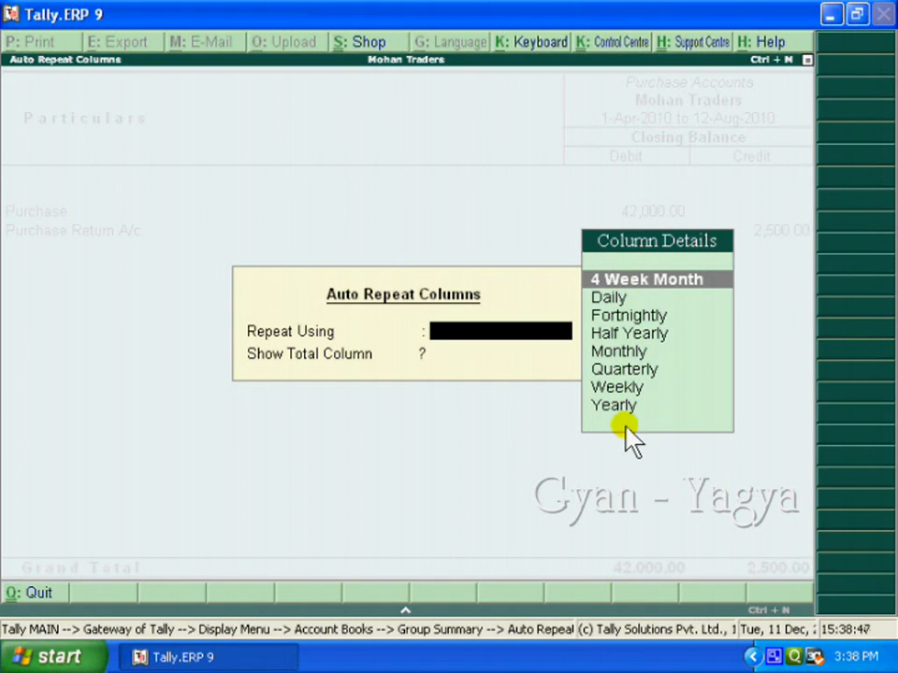
key(Down)
key(Down)
key(Down)
key(Down)
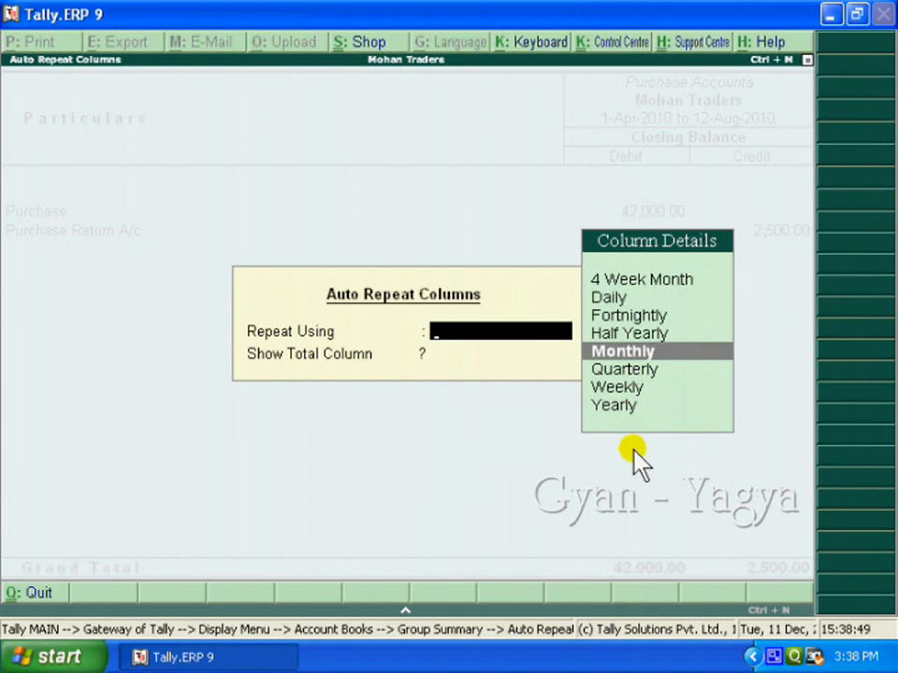
key(Return)
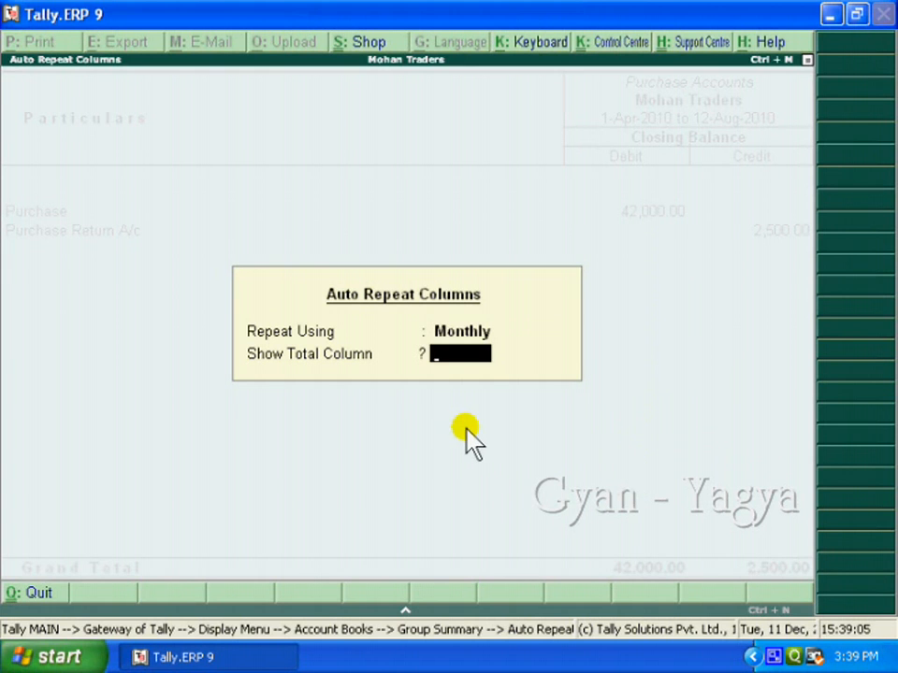
key(Return)
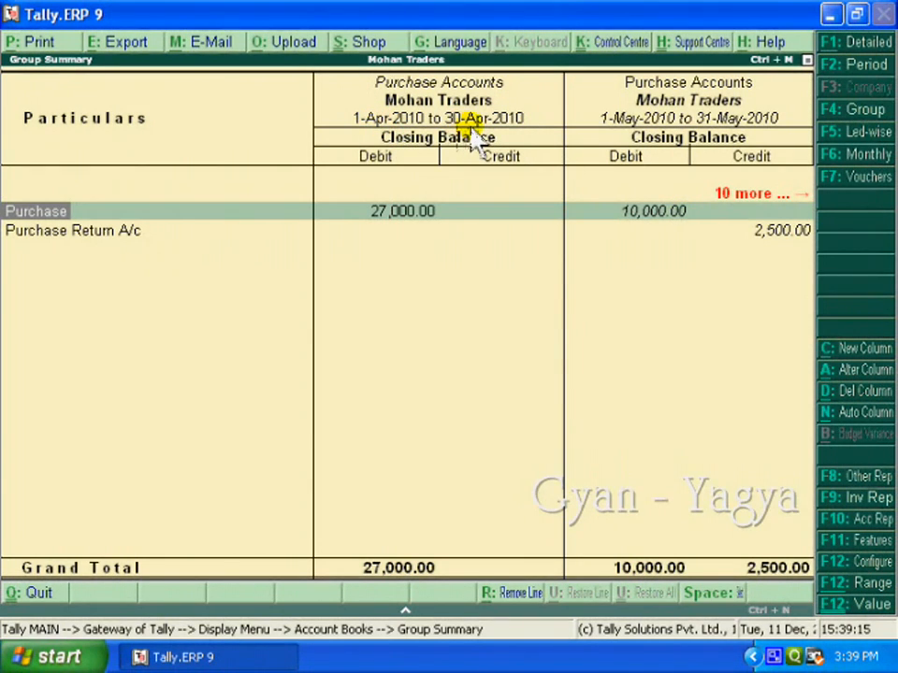
key(Right)
key(Right)
key(Right)
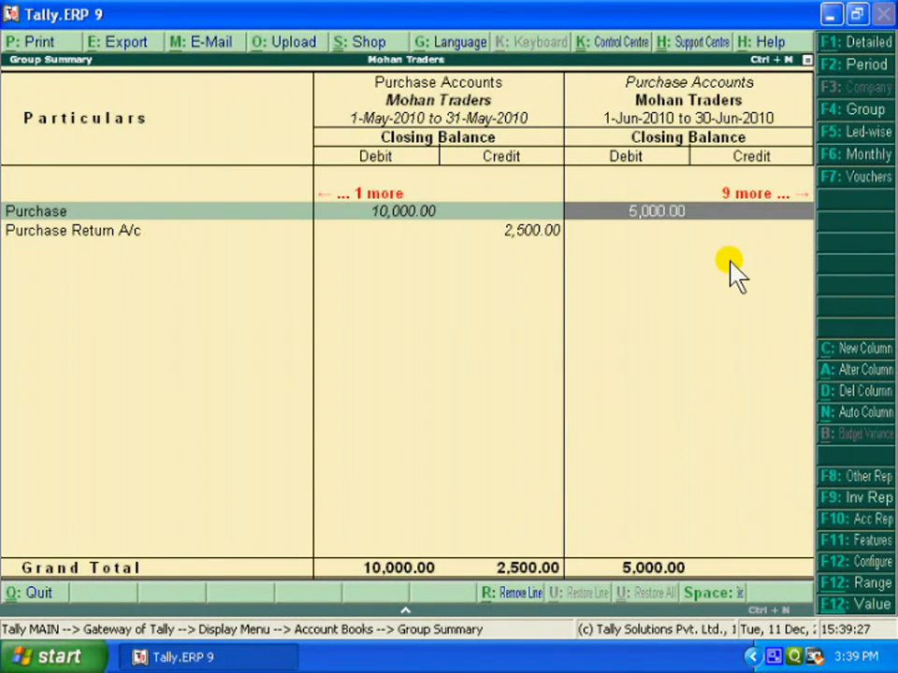